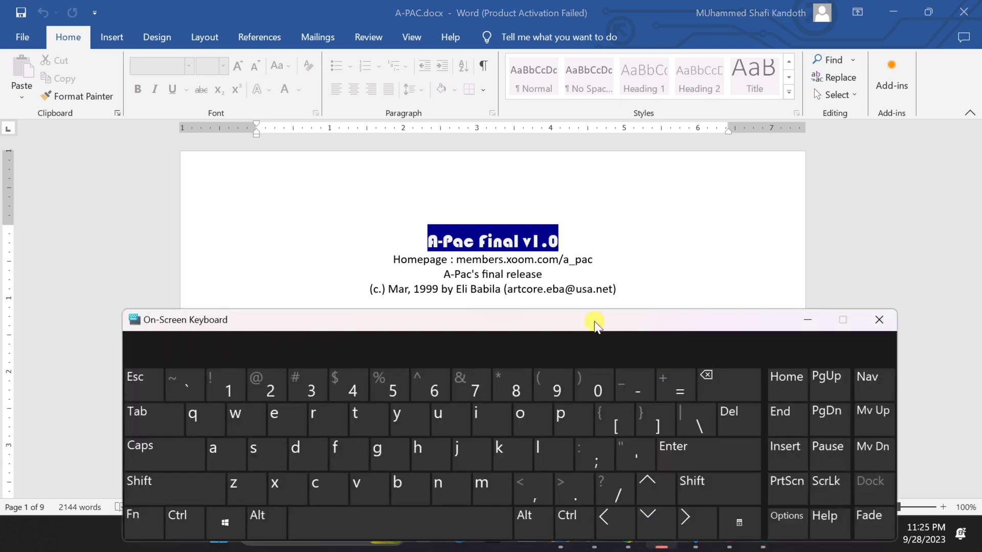
# Move the On-Screen Keyboard clear of the text, try to enter characters in the protected document, and dismiss the Restrict Editing pane
pyautogui.moveTo(513, 328); pyautogui.dragTo(529, 423)
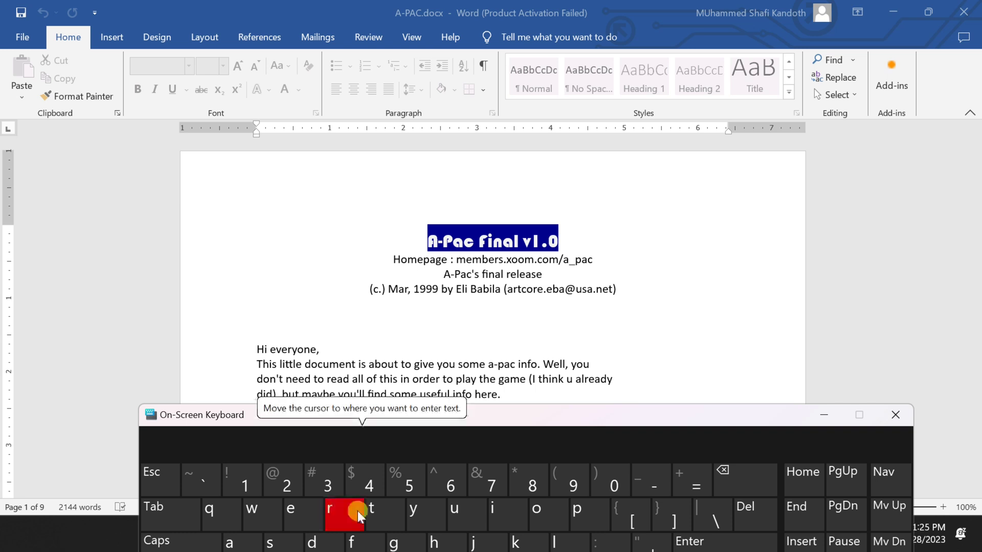
pyautogui.click(321, 350)
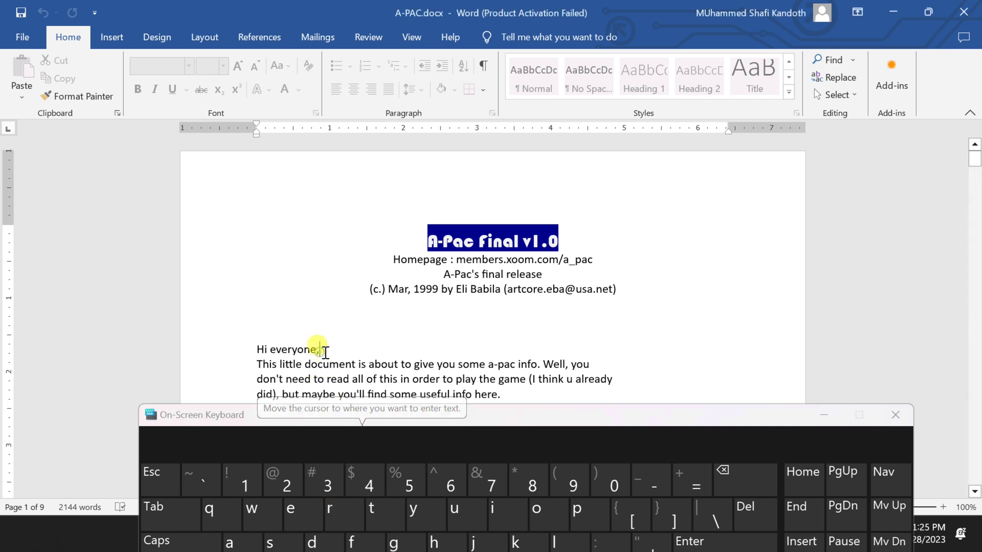
pyautogui.click(340, 512)
pyautogui.click(299, 511)
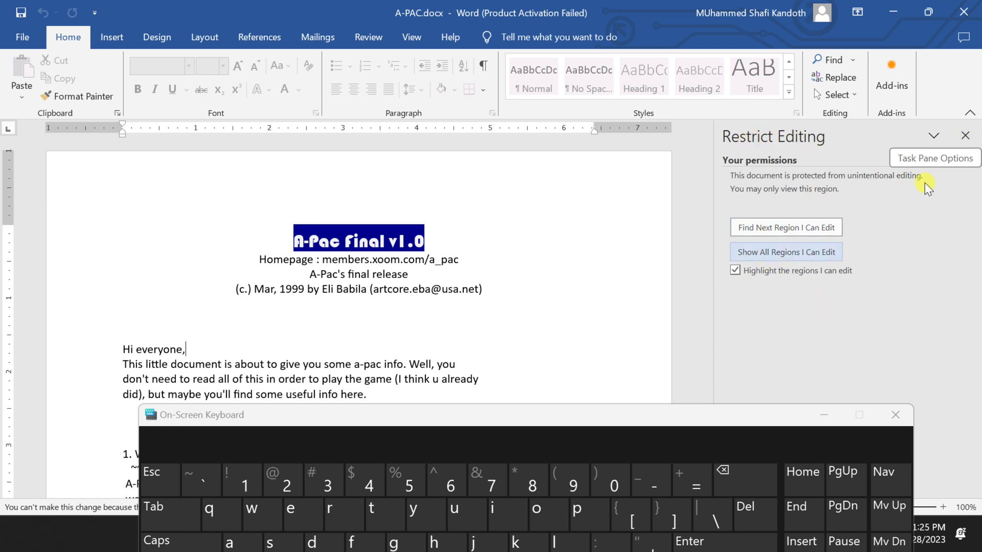
pyautogui.click(965, 135)
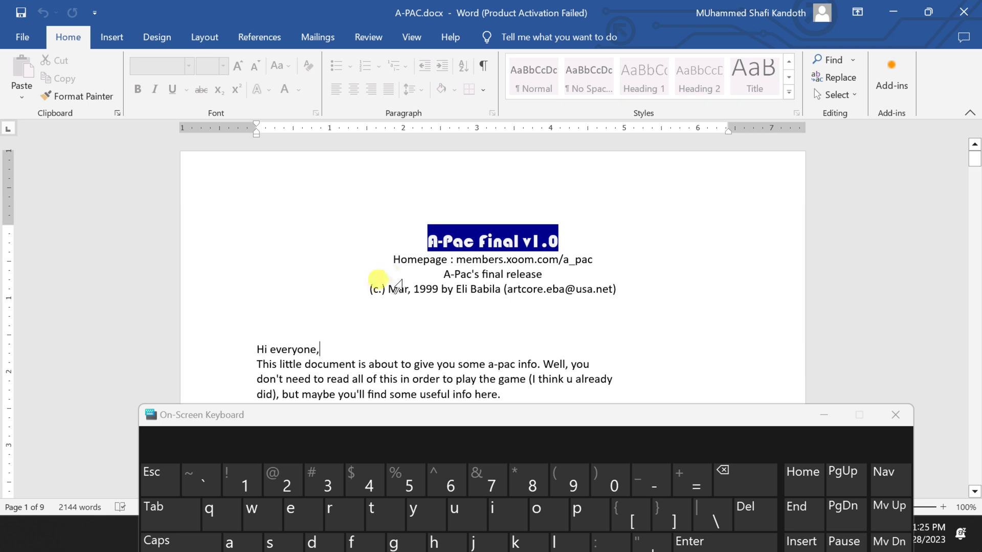
pyautogui.click(381, 514)
pyautogui.click(415, 512)
pyautogui.click(507, 511)
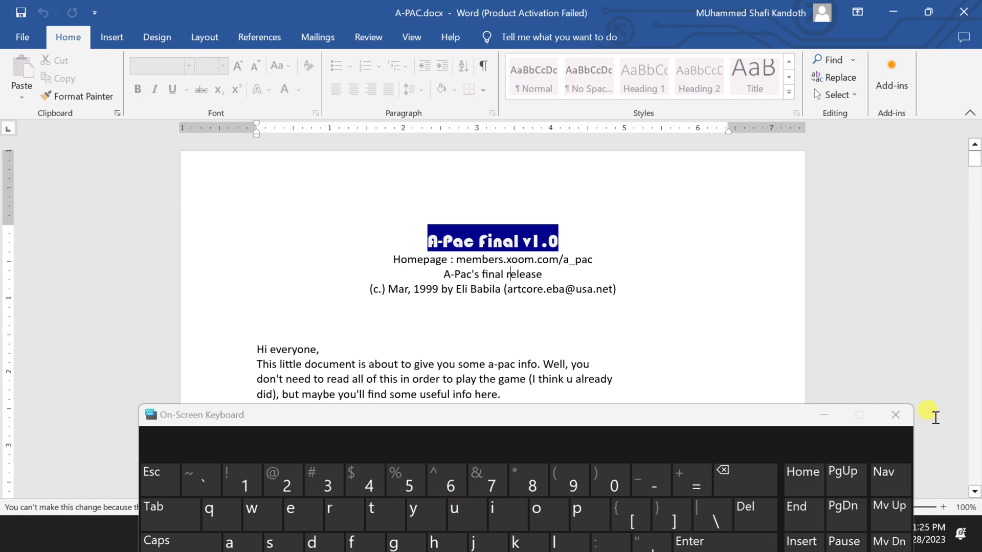
# Close the On-Screen Keyboard and the A-PAC.docx document, returning to its folder in File Explorer
pyautogui.click(895, 415)
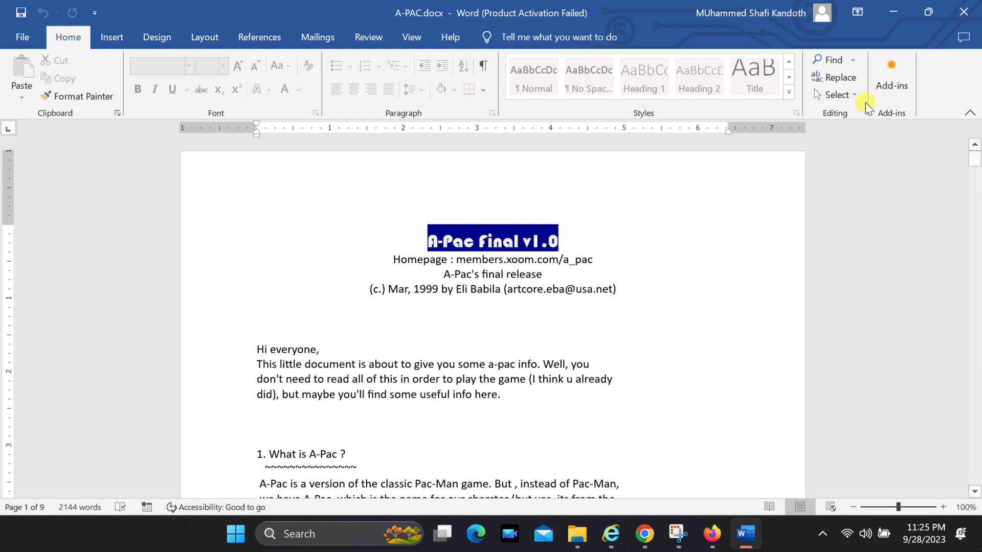
pyautogui.click(959, 10)
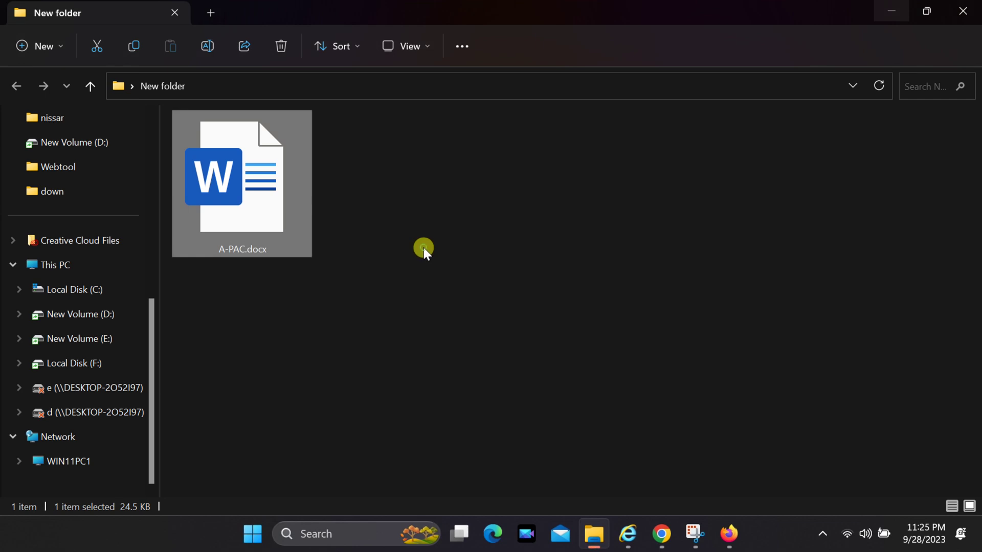
pyautogui.click(423, 248)
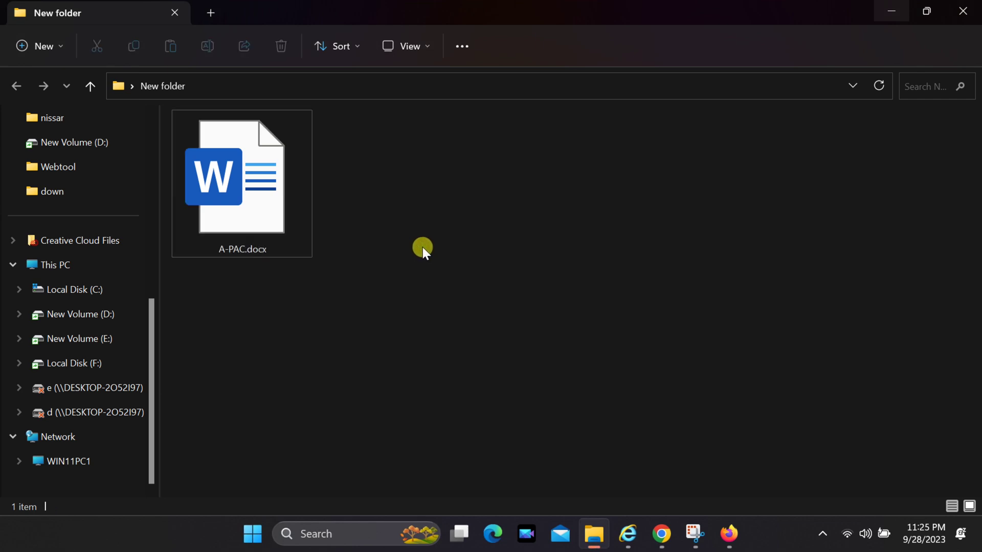
# Check in the Folder Options view settings that hiding extensions for known file types is off, and accept the dialog
pyautogui.click(219, 195)
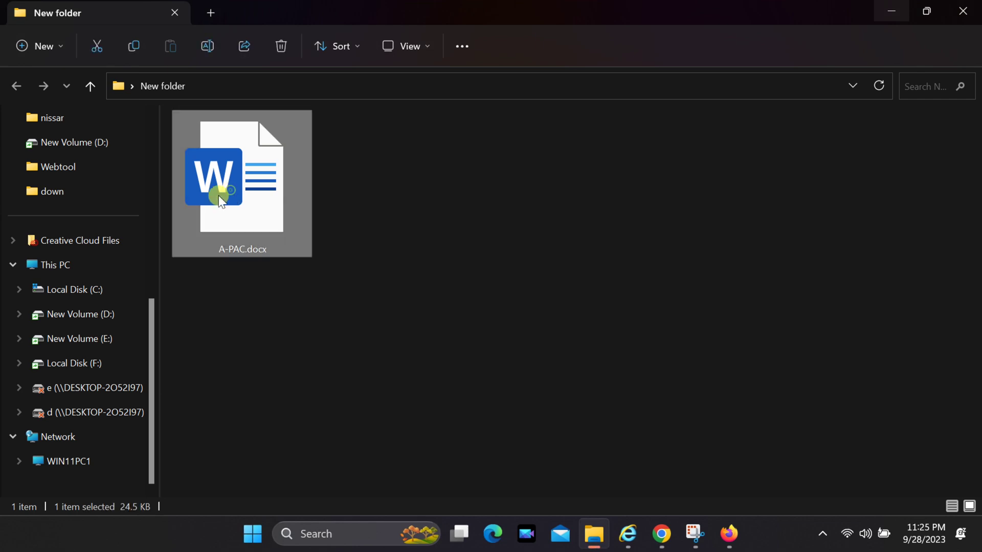
pyautogui.click(463, 46)
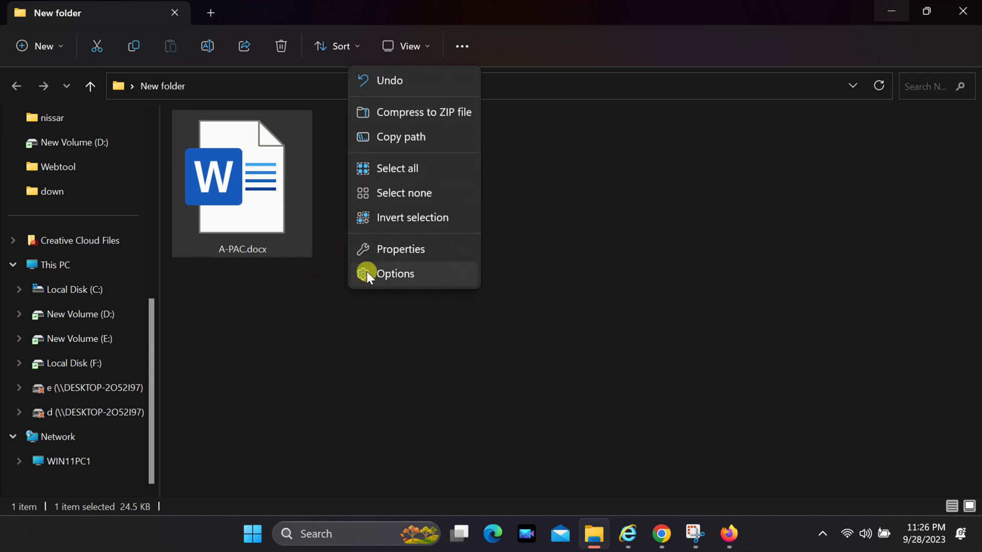
pyautogui.click(399, 273)
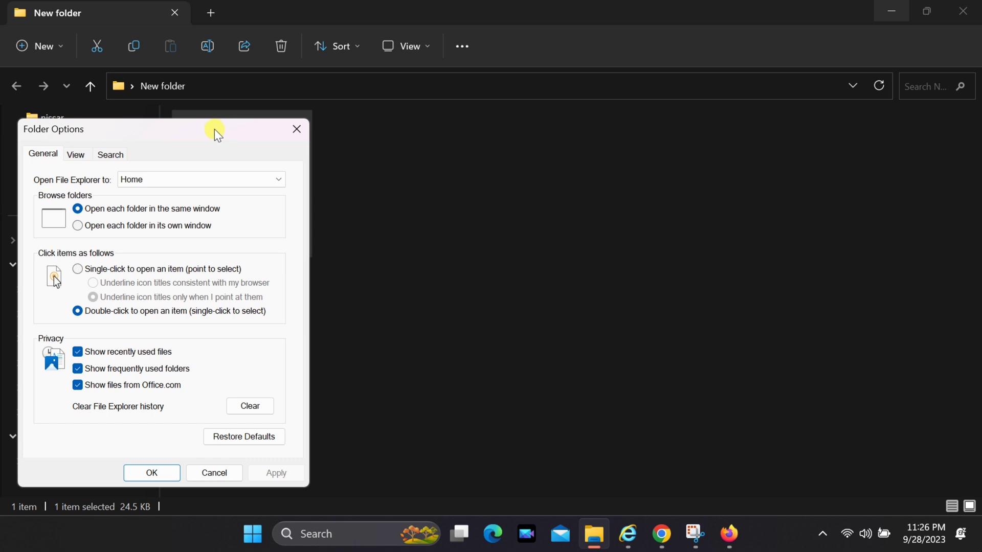
pyautogui.click(74, 154)
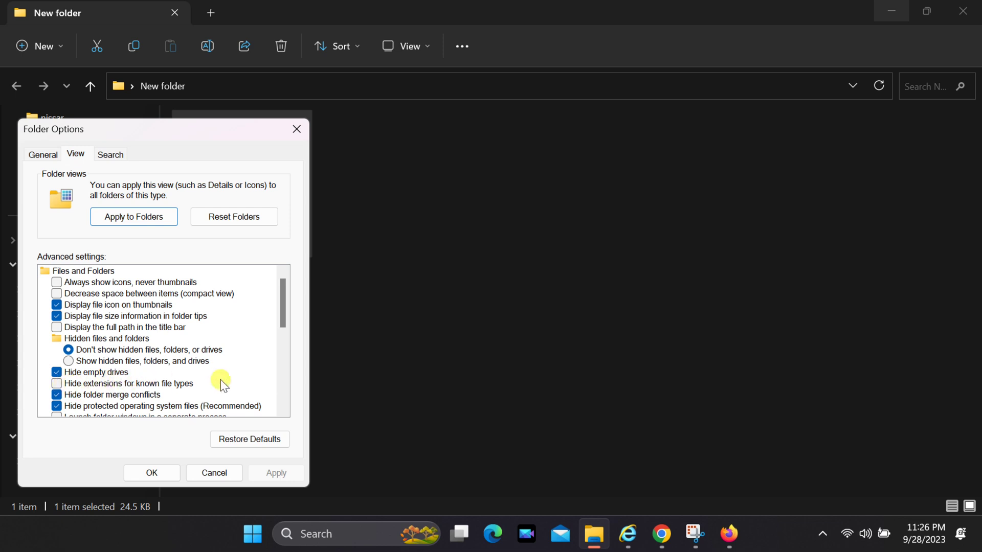
pyautogui.click(158, 474)
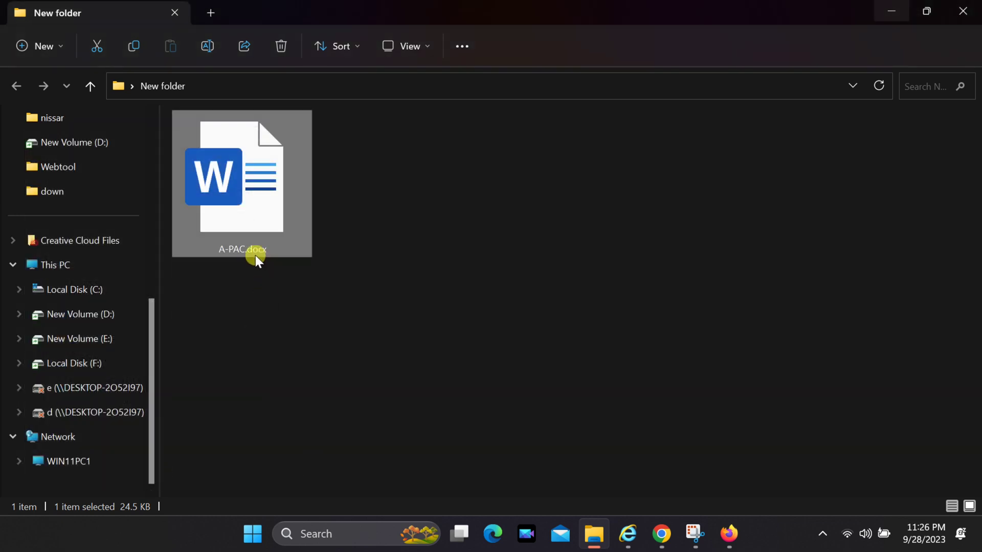
# Rename A-PAC.docx to A-PAC.zip and accept the extension change
pyautogui.click(259, 274)
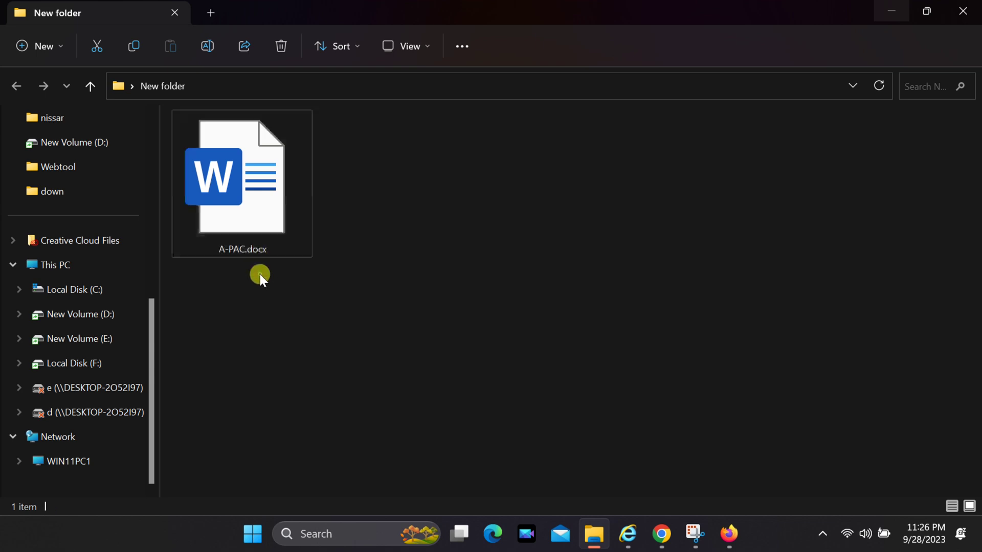
pyautogui.click(249, 248)
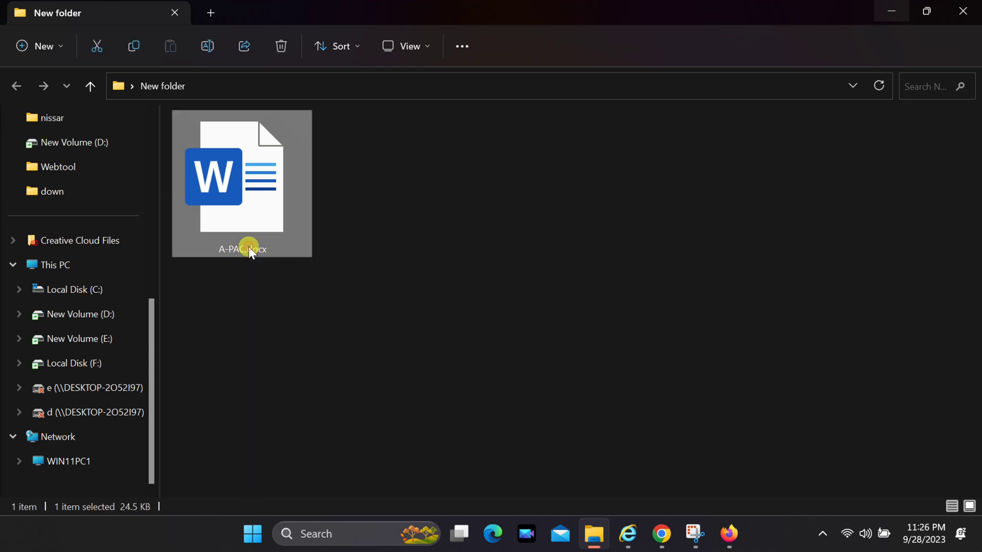
pyautogui.rightClick(249, 246)
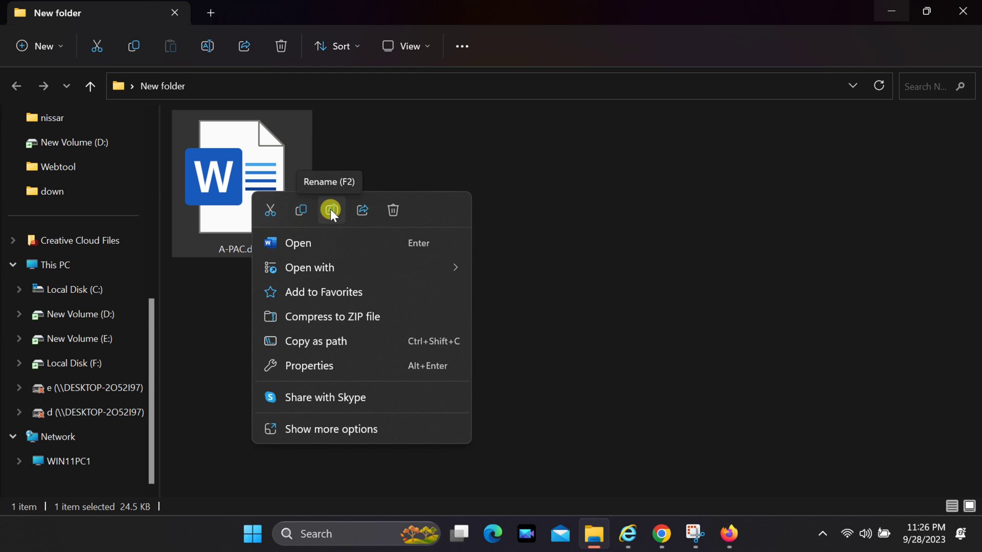
pyautogui.click(331, 209)
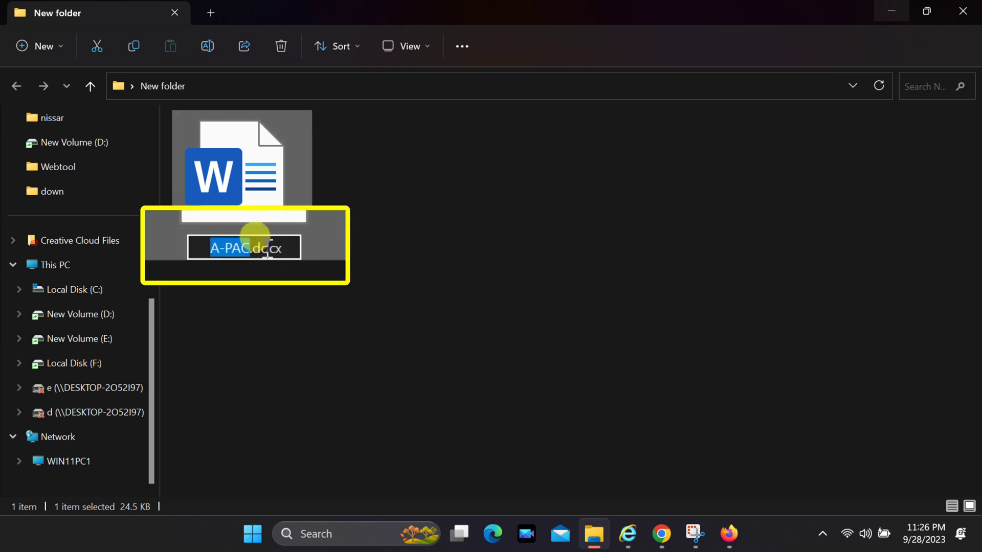
pyautogui.moveTo(252, 248); pyautogui.dragTo(294, 248)
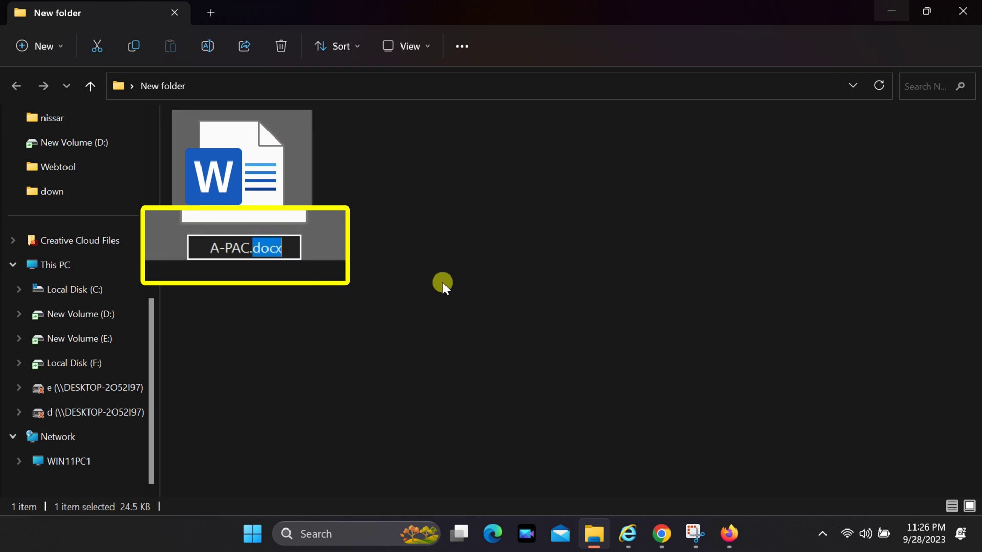
pyautogui.write('zip')
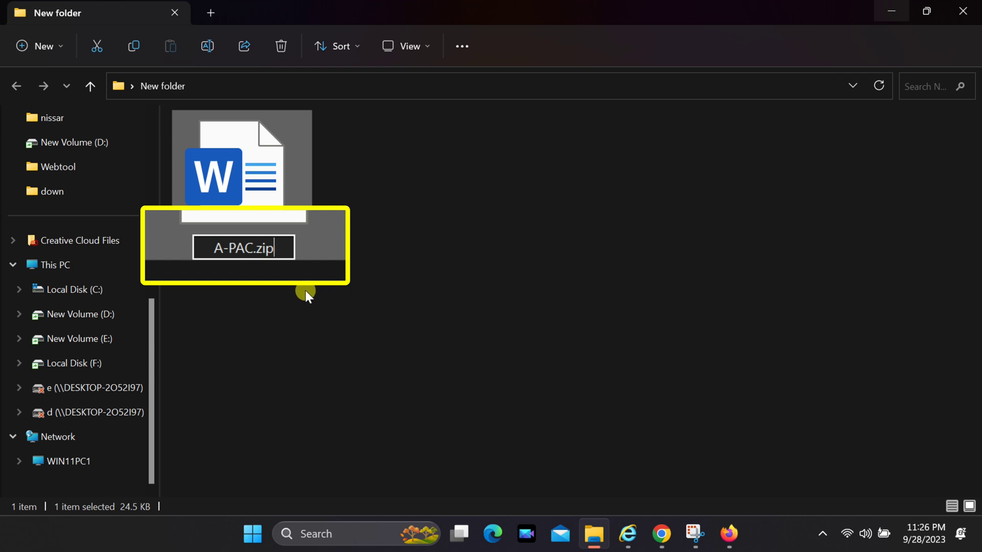
pyautogui.press('Return')
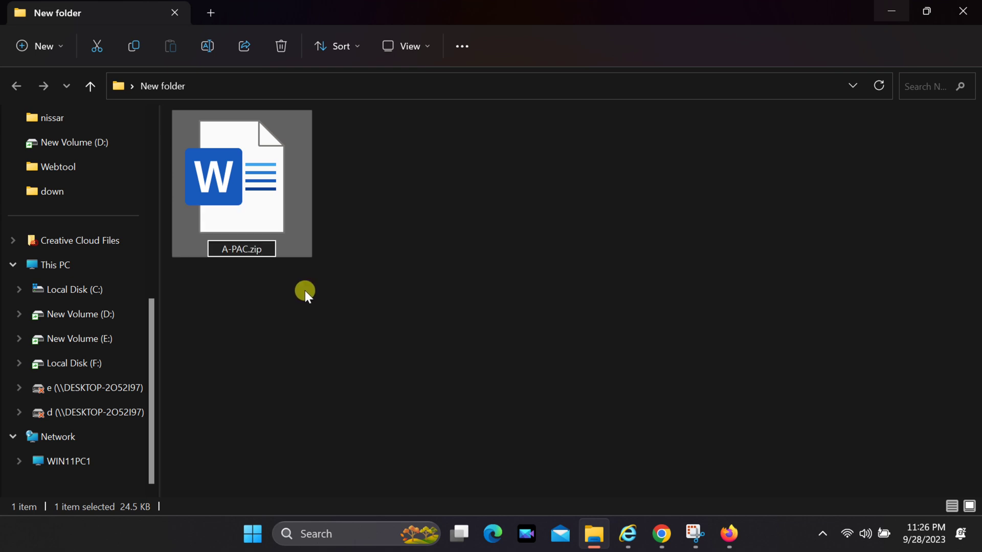
pyautogui.click(550, 275)
pyautogui.click(257, 297)
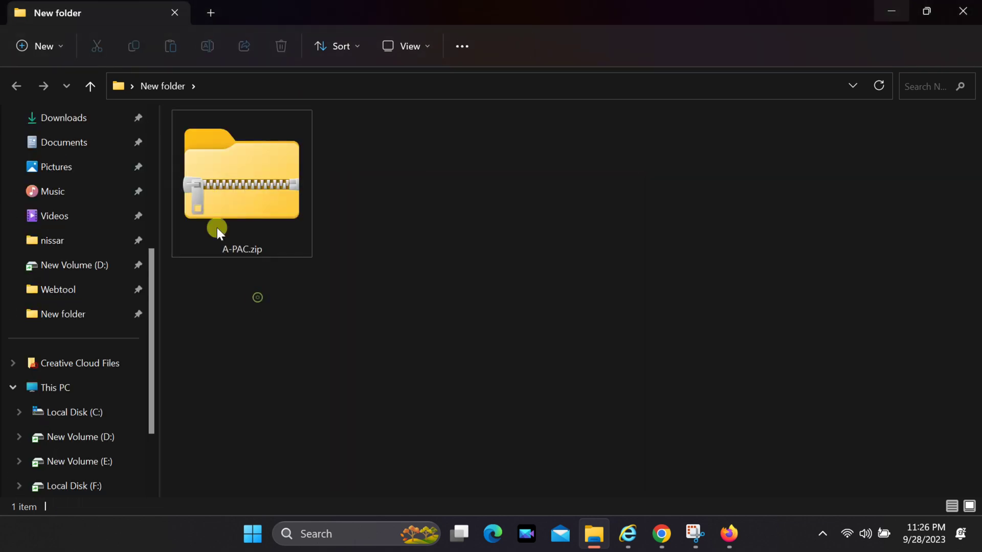
# Open the word folder inside the A-PAC.zip archive
pyautogui.click(242, 184)
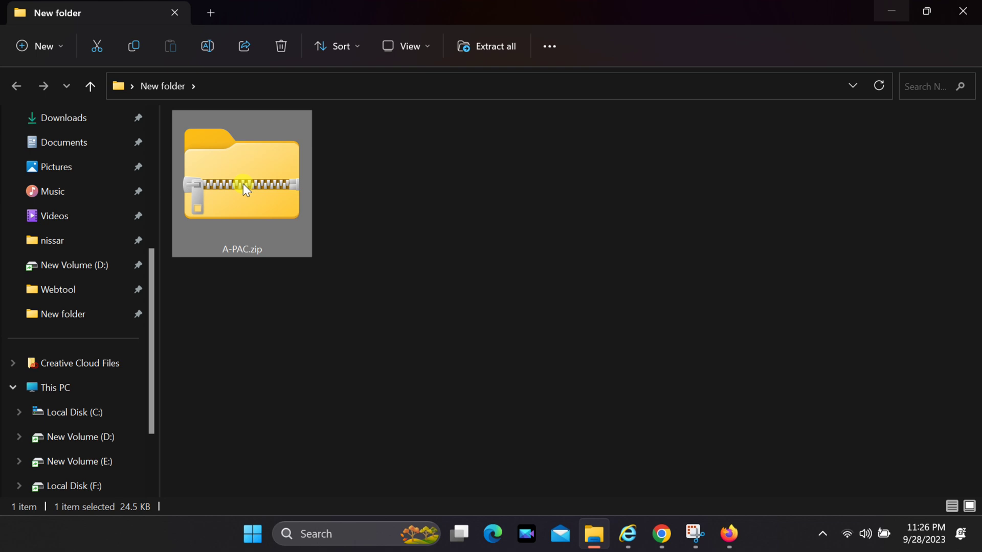
pyautogui.doubleClick(244, 183)
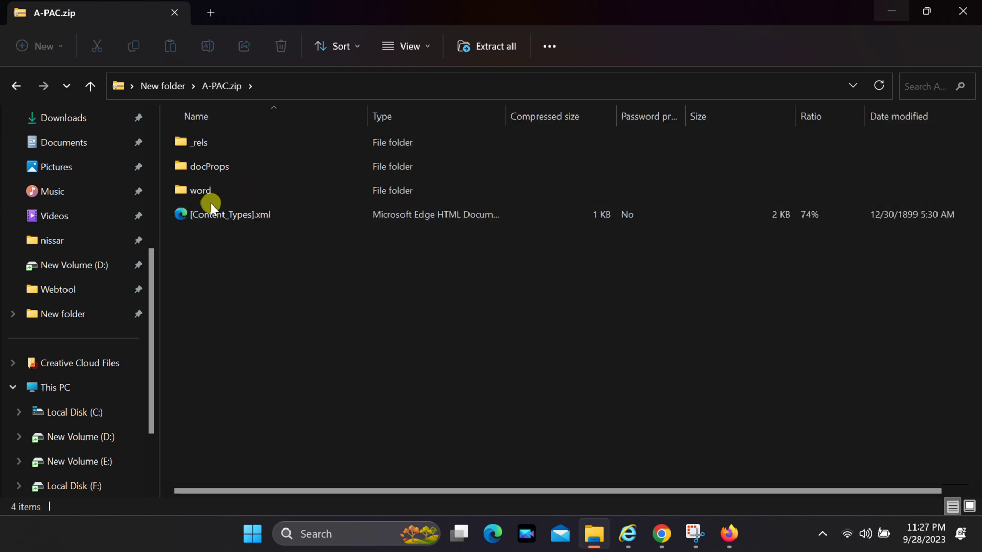
pyautogui.doubleClick(205, 188)
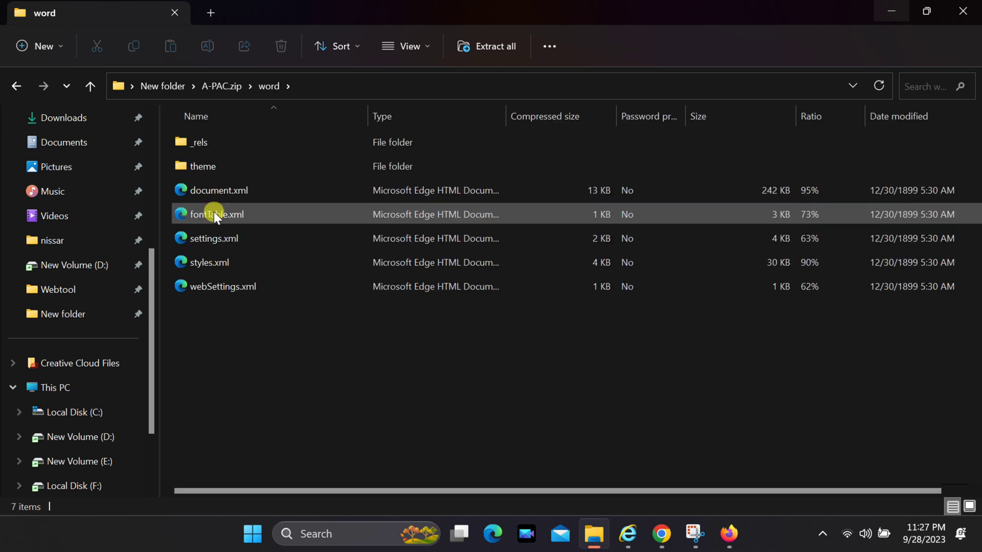
# Copy settings.xml from the archive's word folder into New folder, beside A-PAC.zip
pyautogui.click(213, 240)
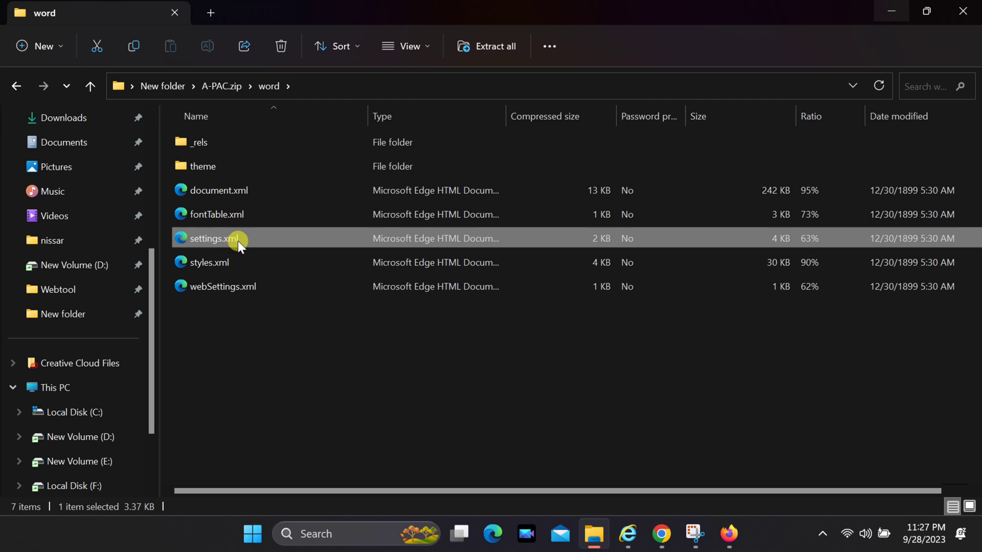
pyautogui.rightClick(238, 243)
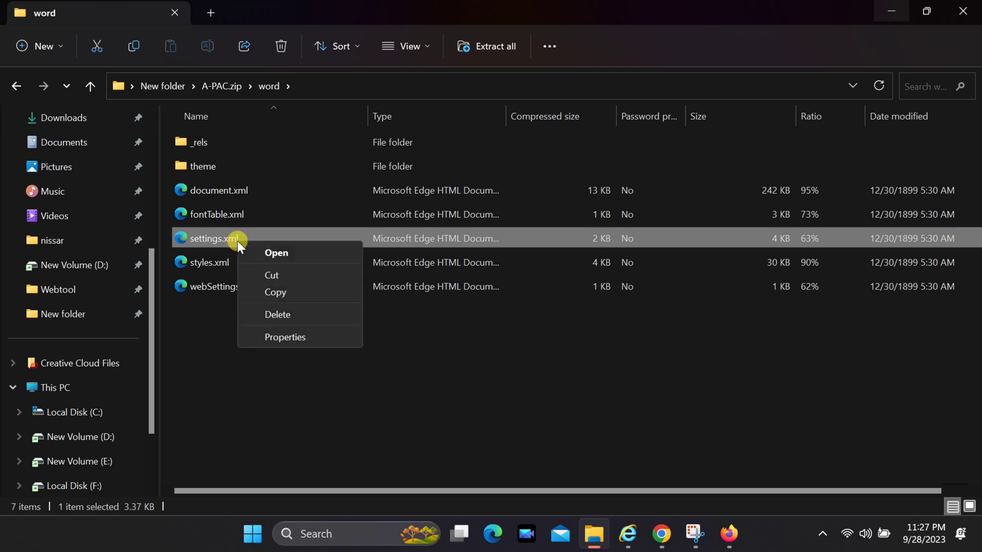
pyautogui.click(274, 291)
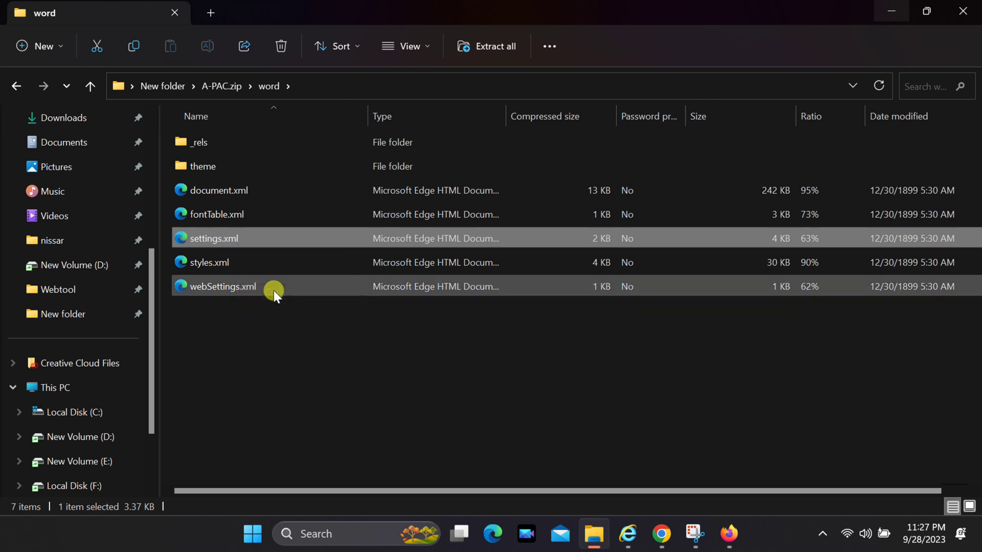
pyautogui.click(162, 86)
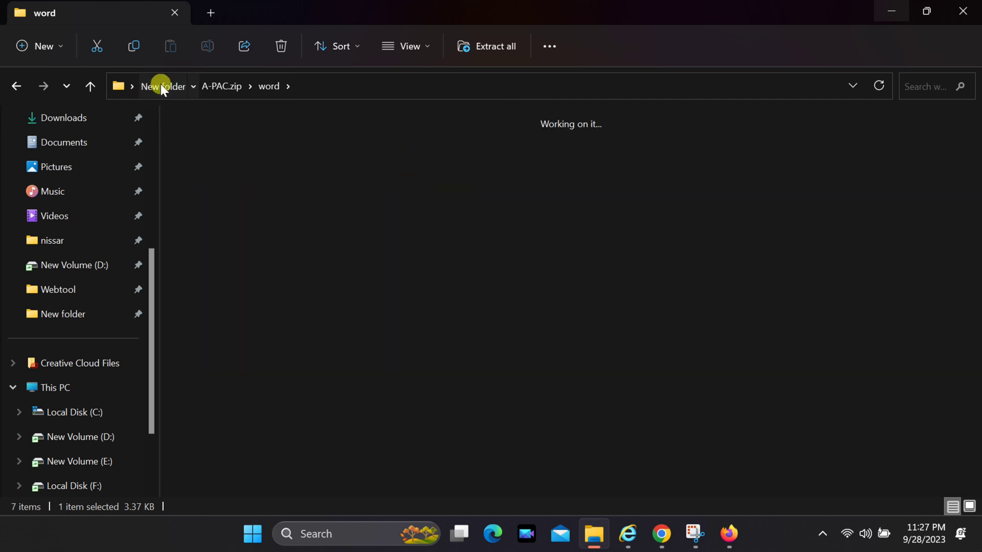
pyautogui.rightClick(404, 158)
pyautogui.click(428, 178)
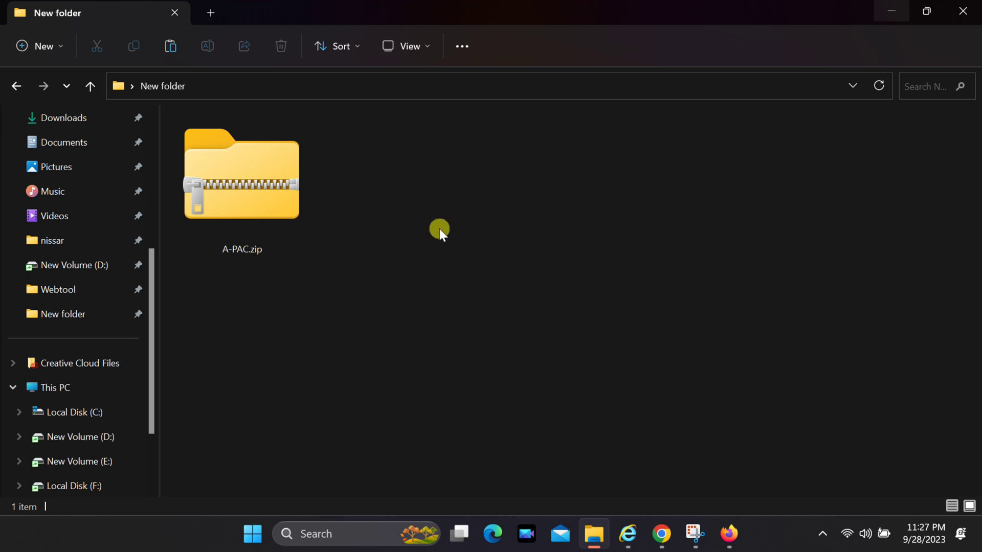
pyautogui.click(554, 243)
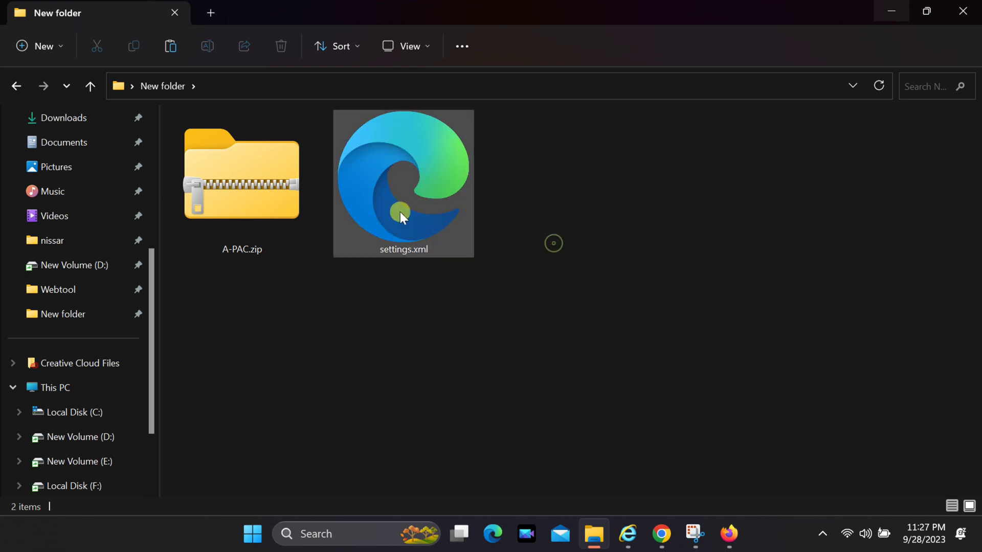
# Open the extracted copy of settings.xml in Notepad
pyautogui.click(400, 212)
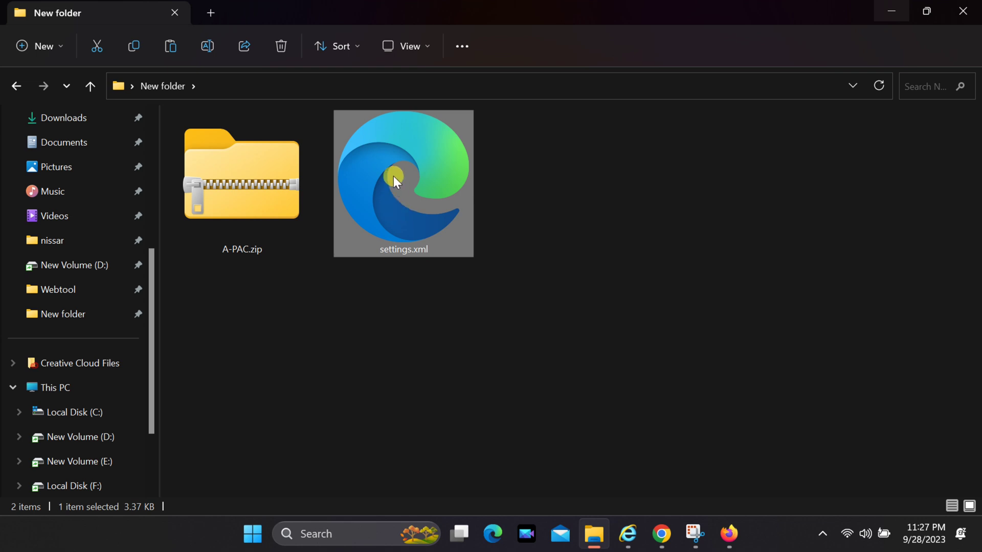
pyautogui.rightClick(375, 183)
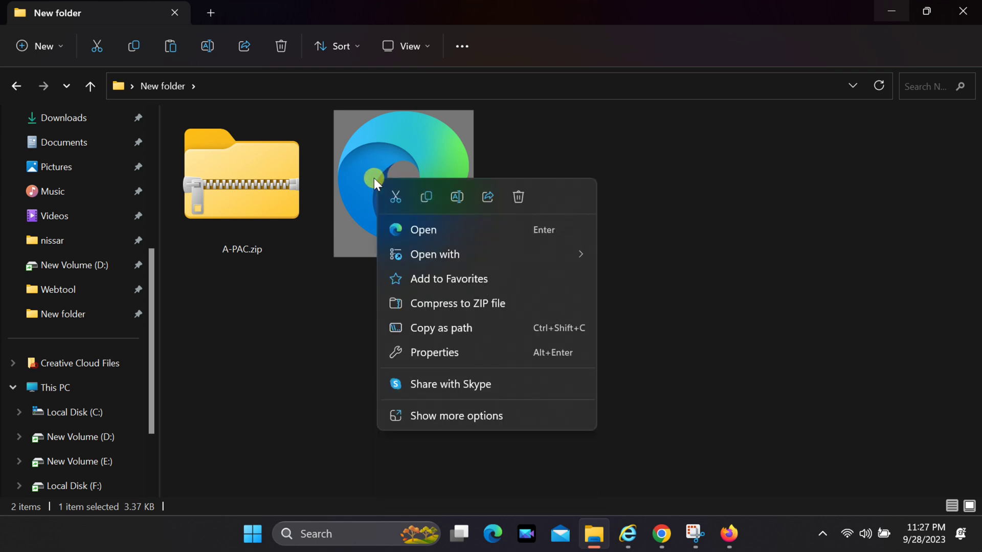
pyautogui.moveTo(459, 254)
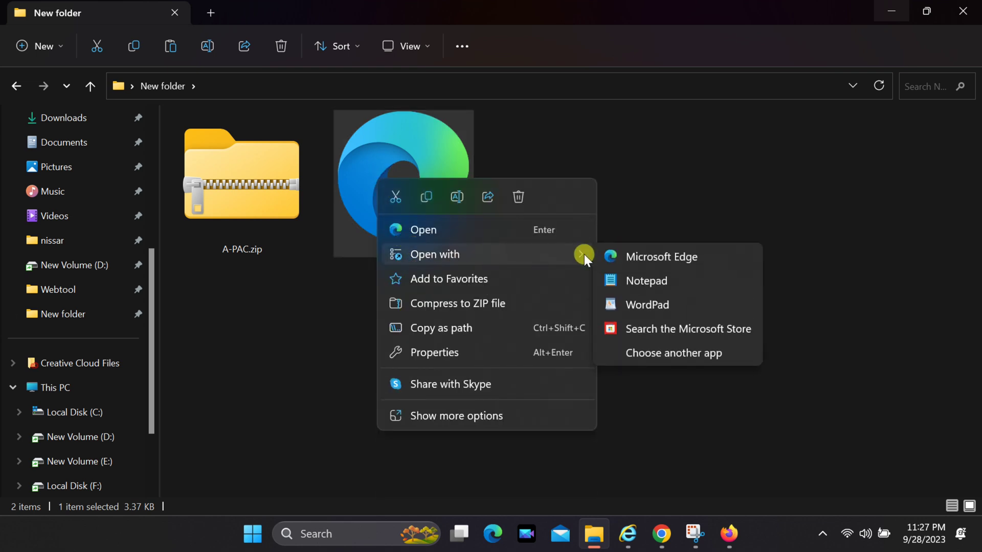
pyautogui.click(632, 281)
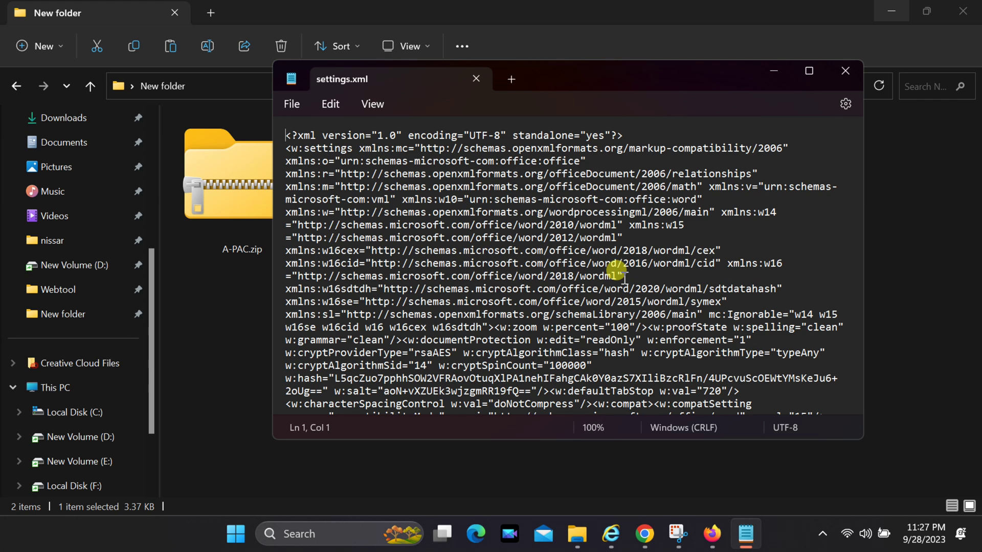
# Search settings.xml for "enforce" to locate the document protection setting
pyautogui.click(329, 104)
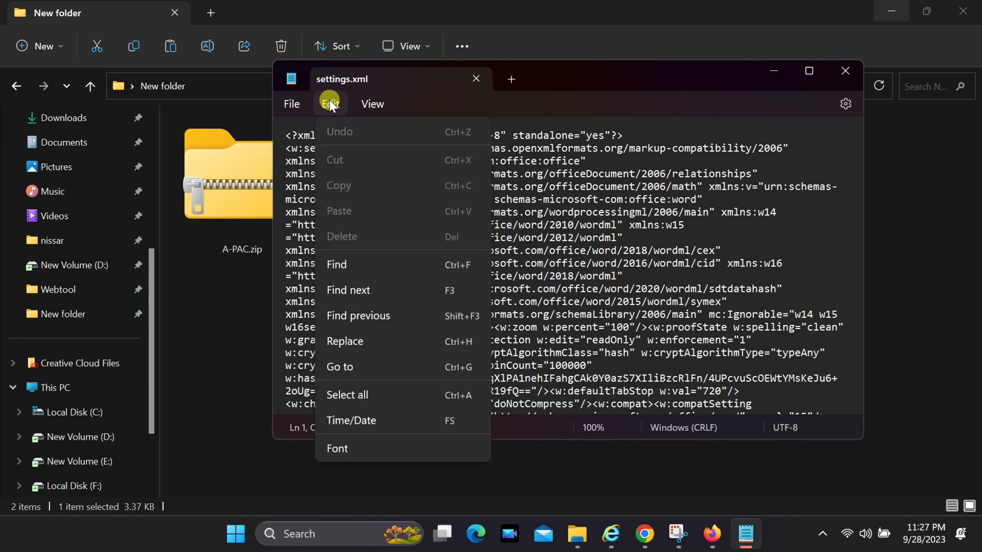
pyautogui.click(342, 269)
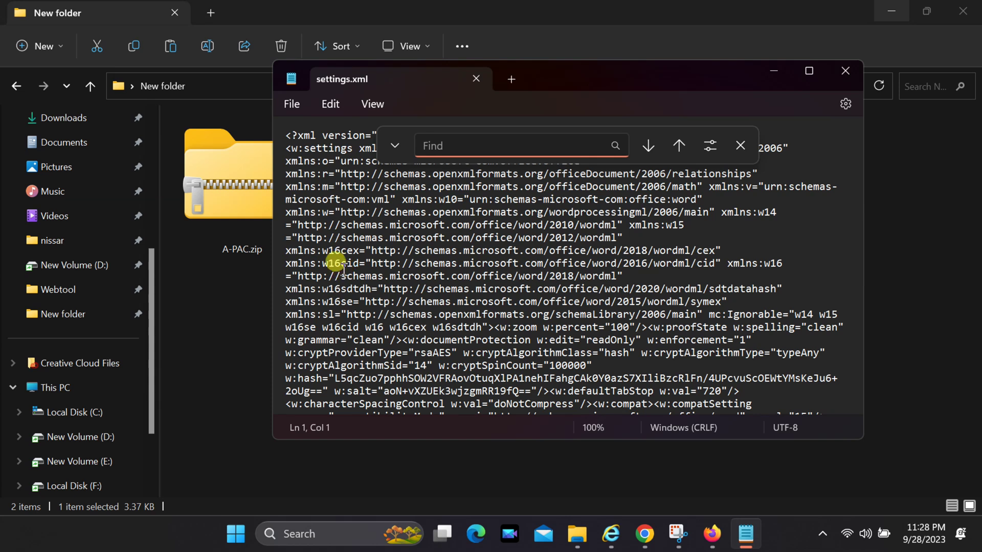
pyautogui.write('enforcement')
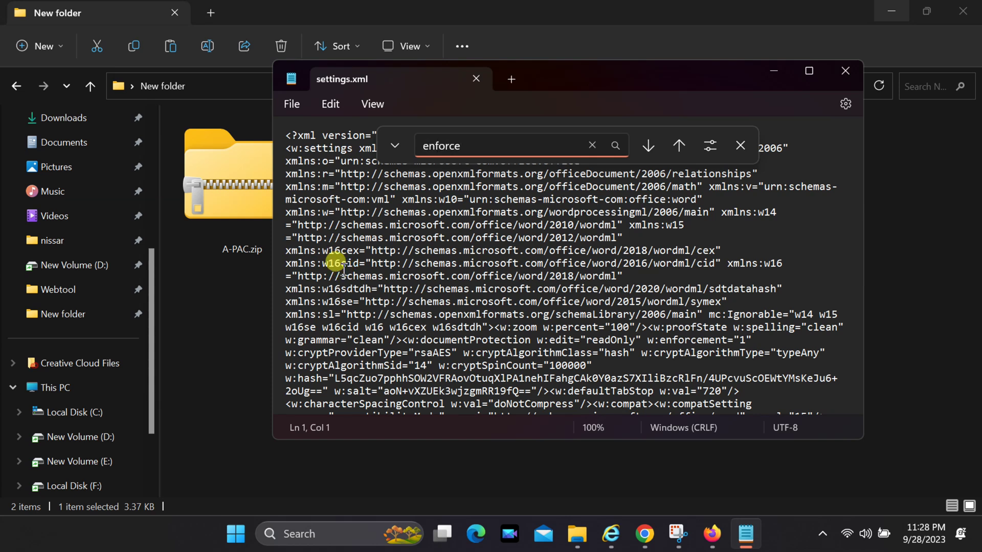
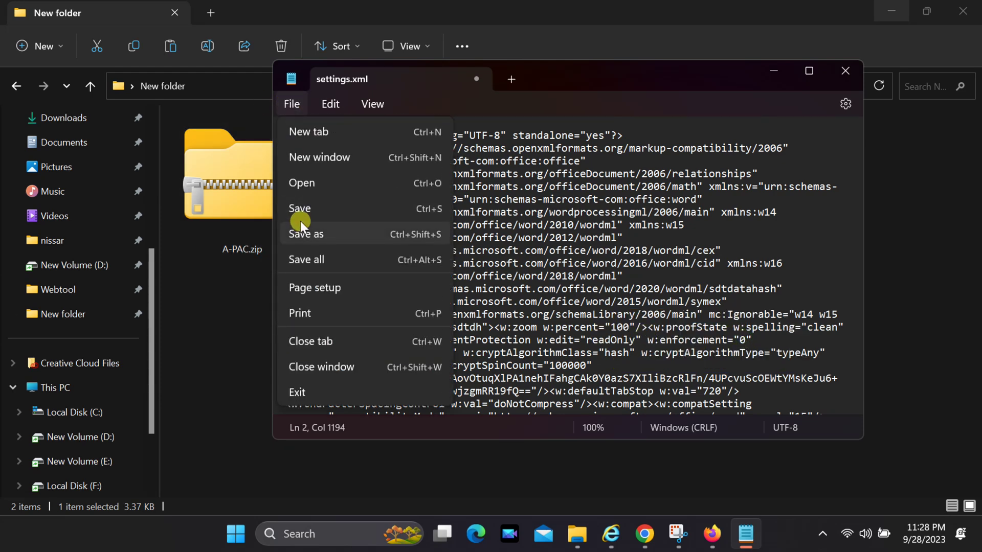
# Save the edited settings.xml file under its existing name
pyautogui.click(306, 207)
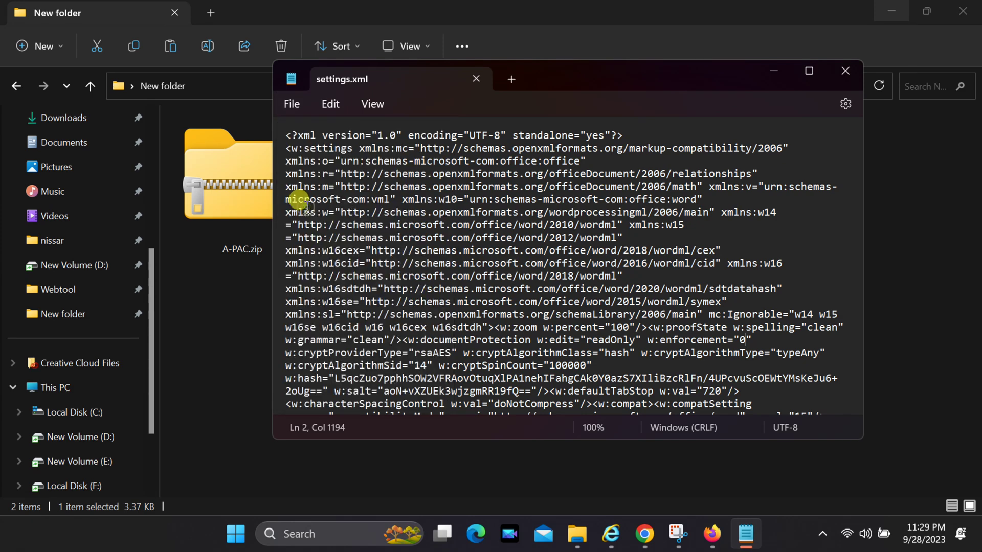
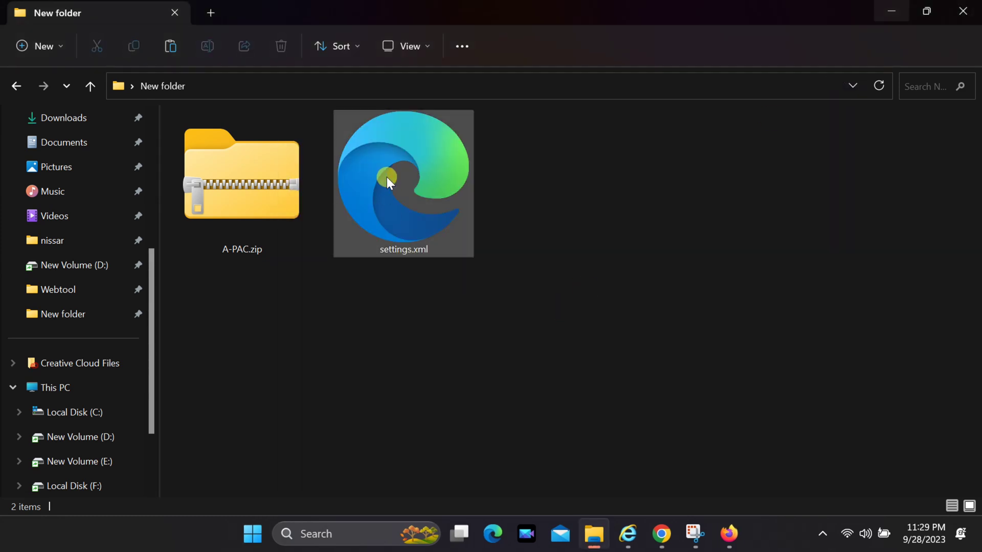
# Move the edited settings.xml into the word folder inside A-PAC.zip, replacing the existing settings.xml there
pyautogui.rightClick(372, 171)
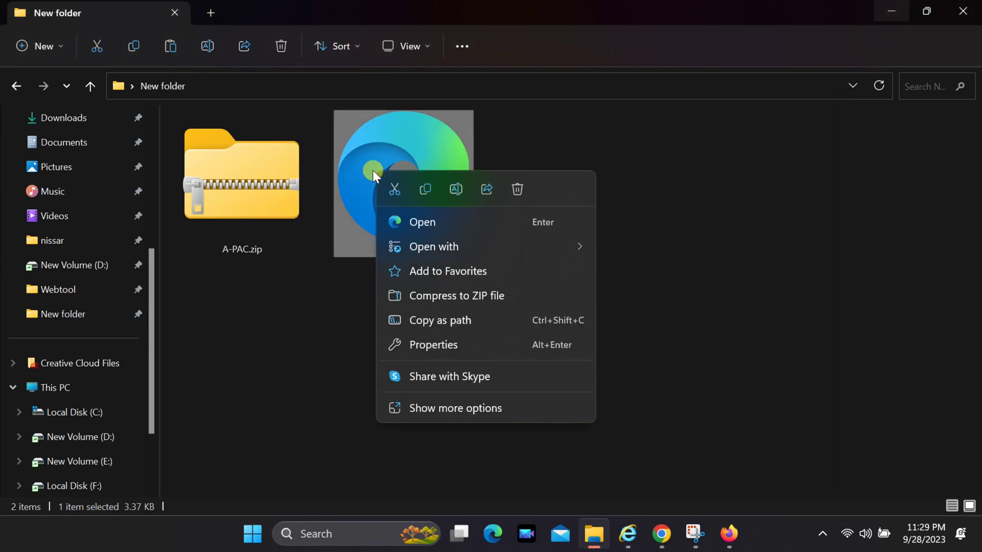
pyautogui.click(395, 190)
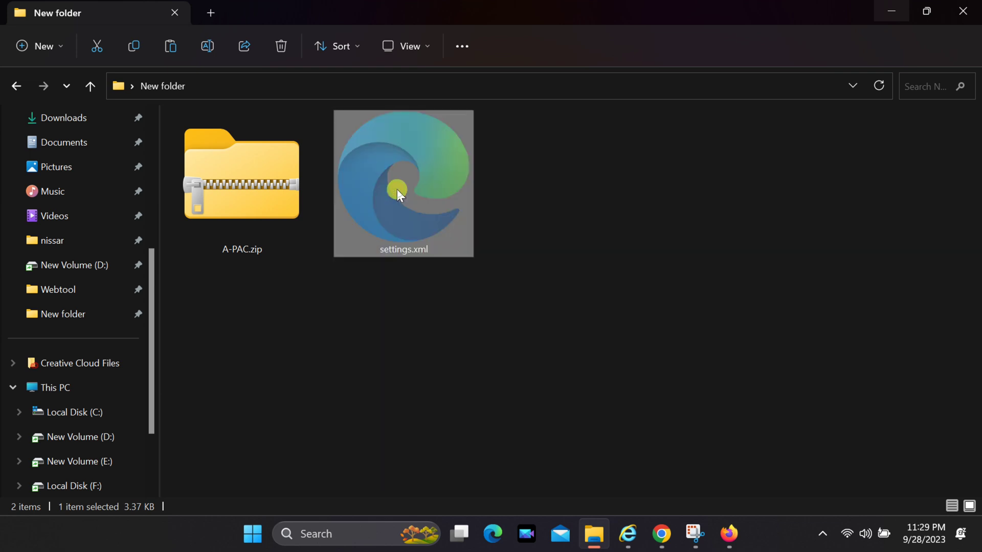
pyautogui.doubleClick(238, 192)
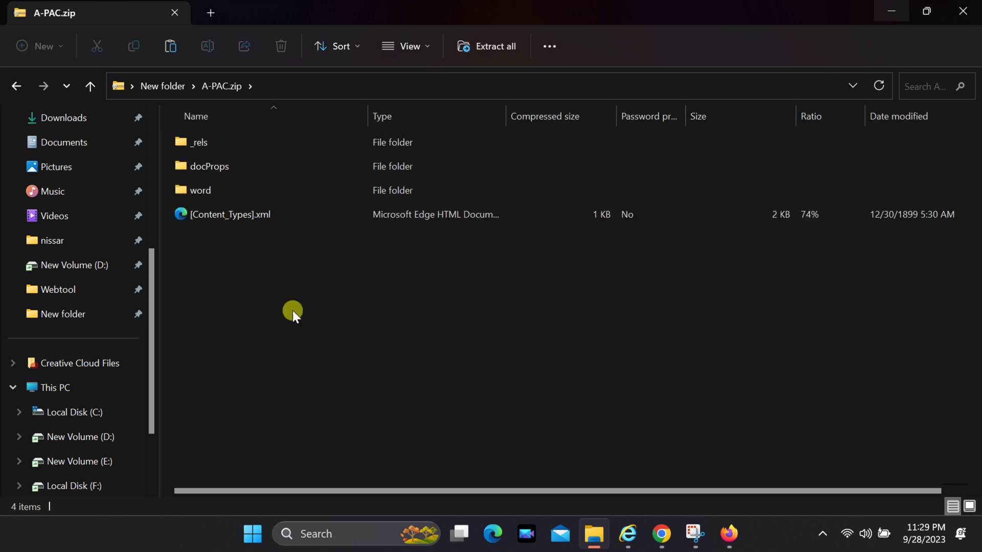
pyautogui.doubleClick(199, 190)
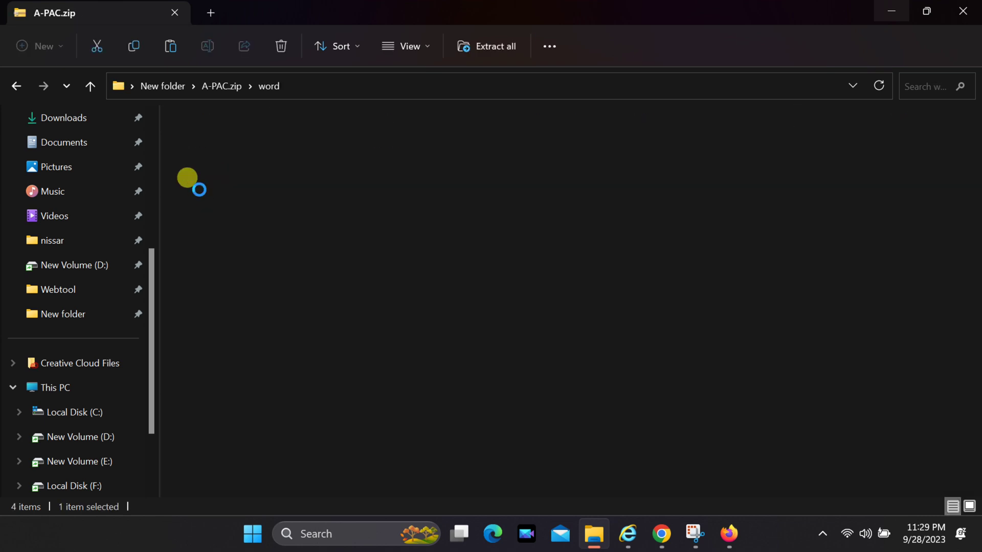
pyautogui.rightClick(263, 372)
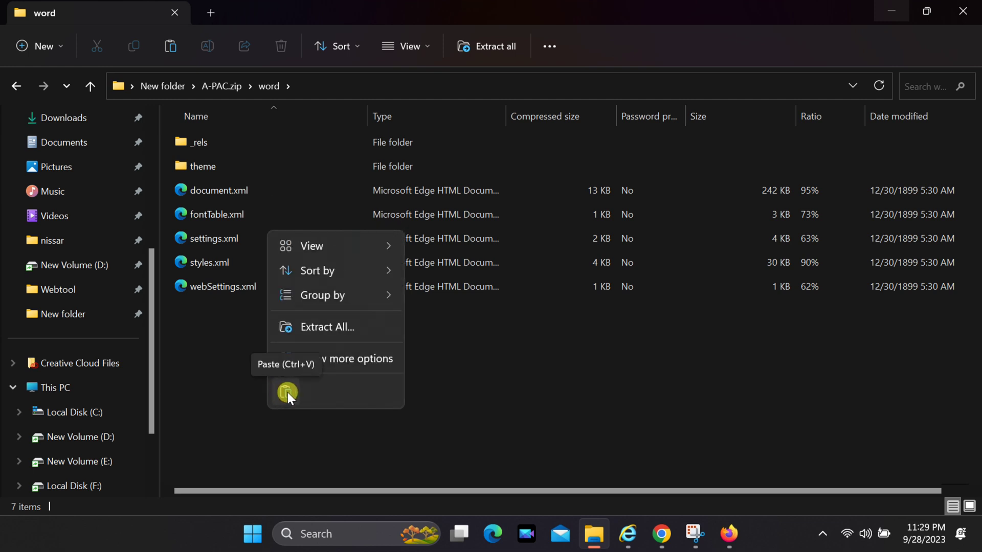
pyautogui.click(288, 393)
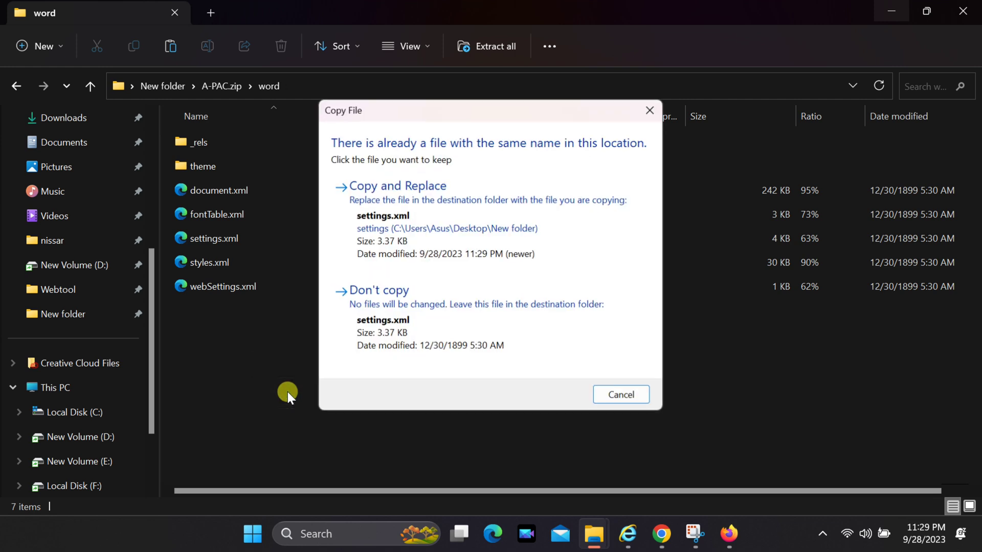
pyautogui.click(391, 194)
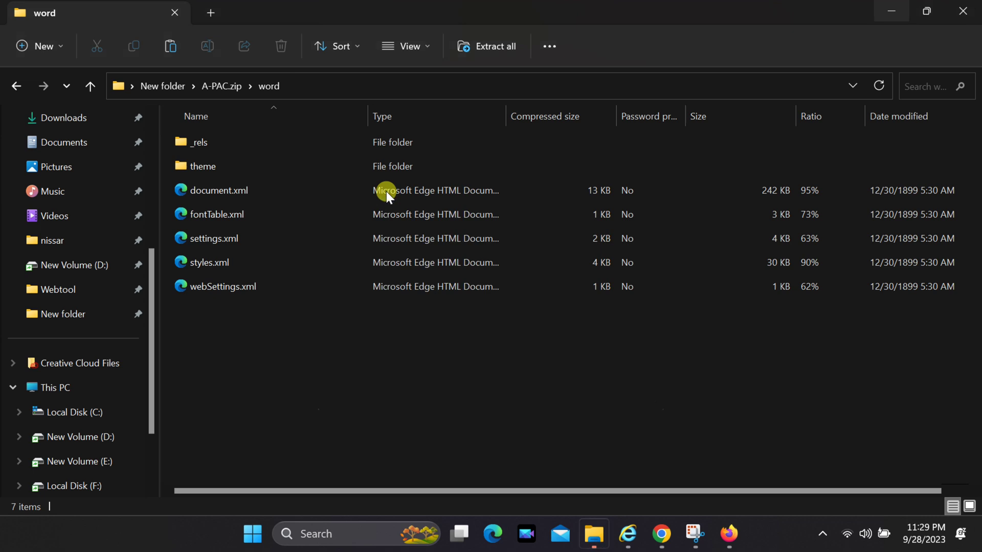
pyautogui.click(310, 343)
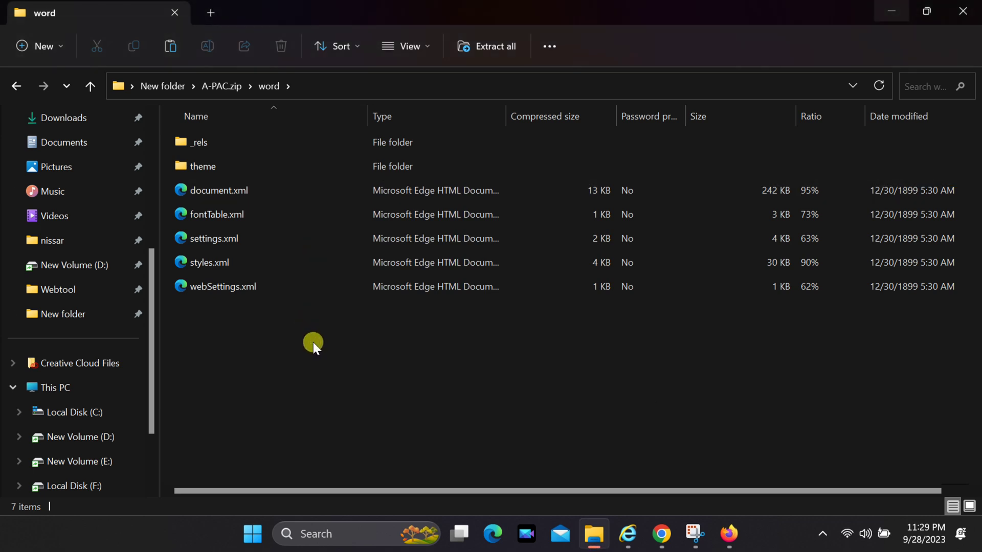
# Rename A-PAC.zip in New folder to A-PAC.docx, accepting the file extension change
pyautogui.click(162, 82)
pyautogui.click(162, 81)
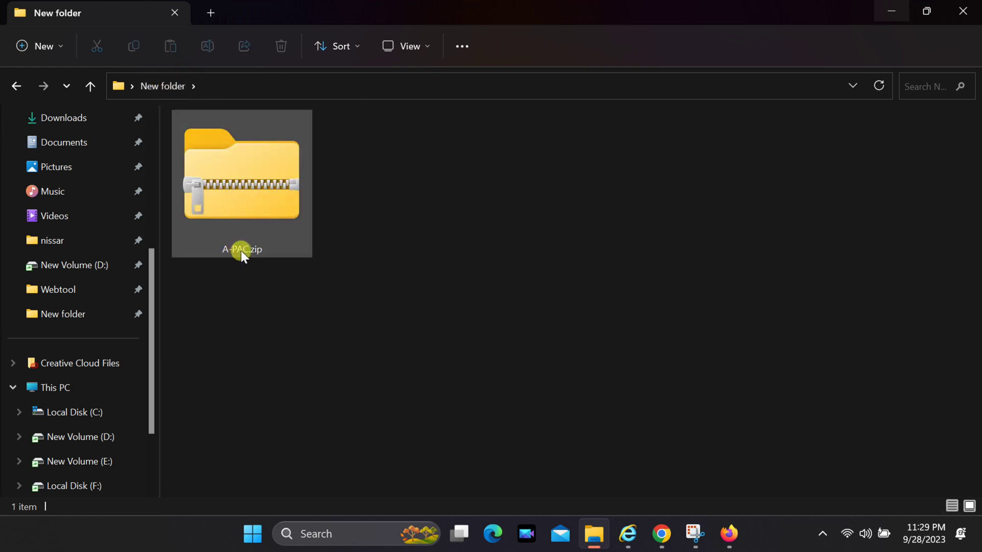
pyautogui.click(252, 251)
pyautogui.click(255, 251)
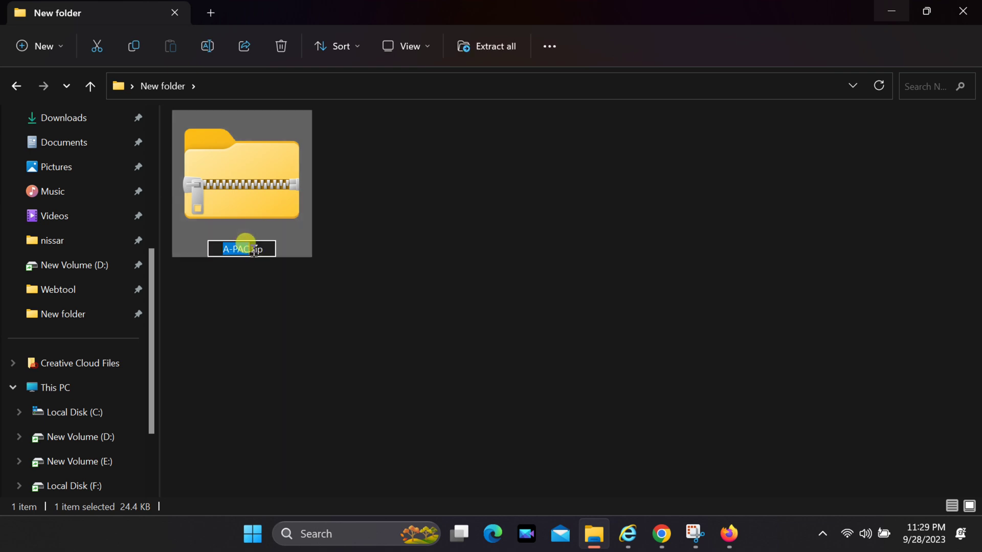
pyautogui.click(264, 250)
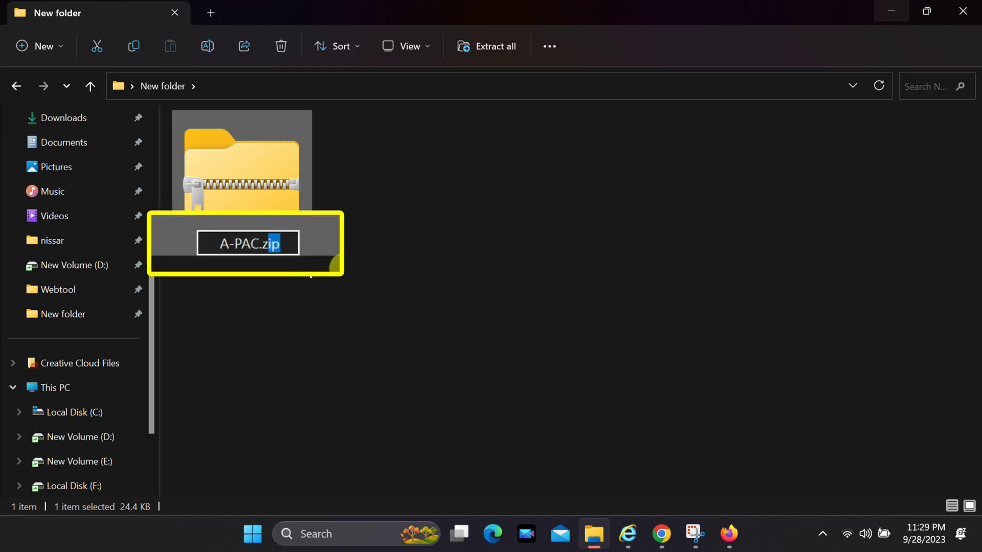
pyautogui.press('BackSpace')
pyautogui.press('BackSpace')
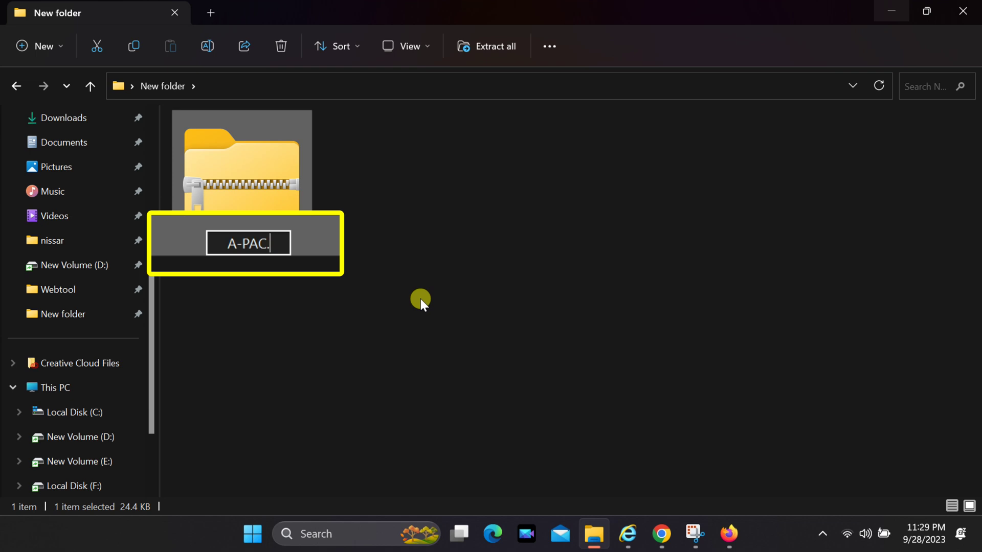
pyautogui.write('doc')
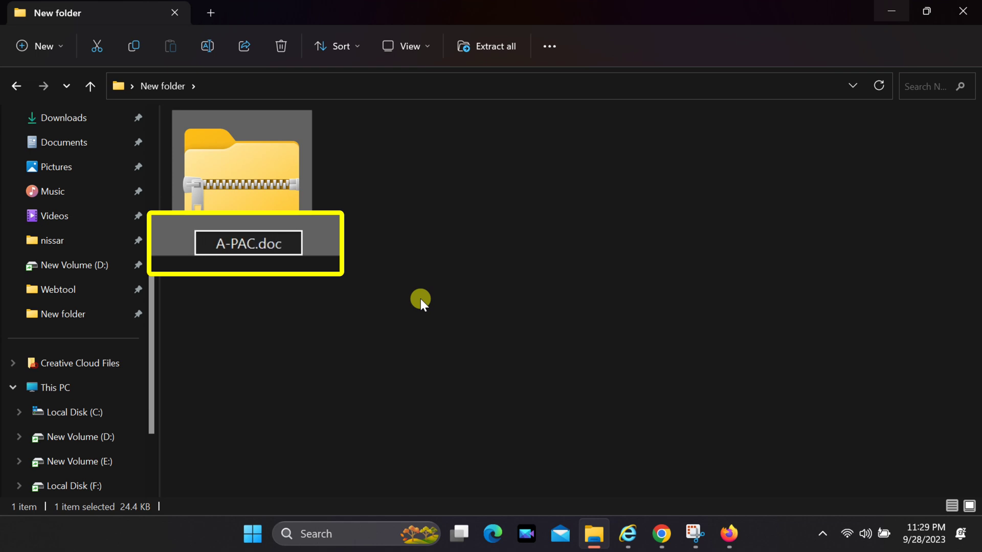
pyautogui.write('x')
pyautogui.press('Return')
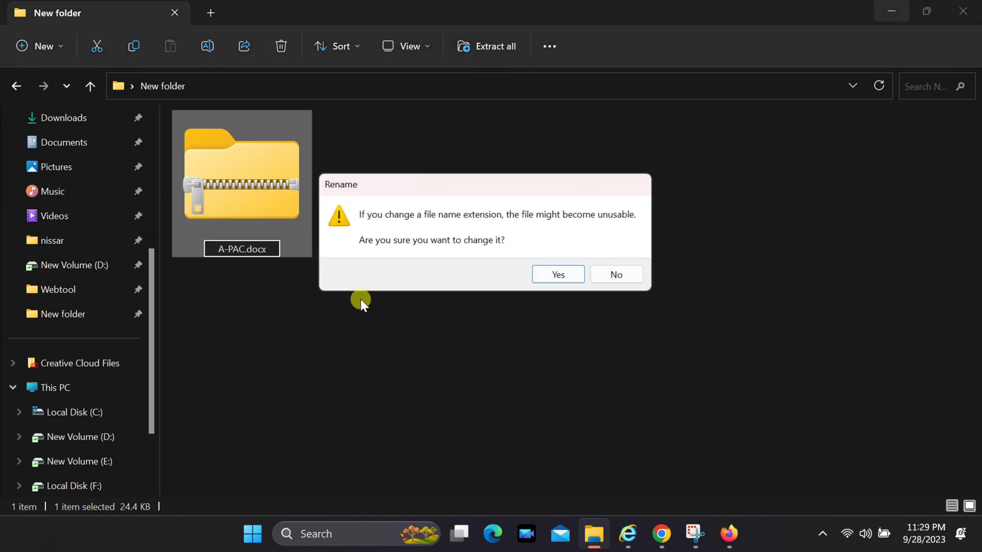
pyautogui.click(547, 274)
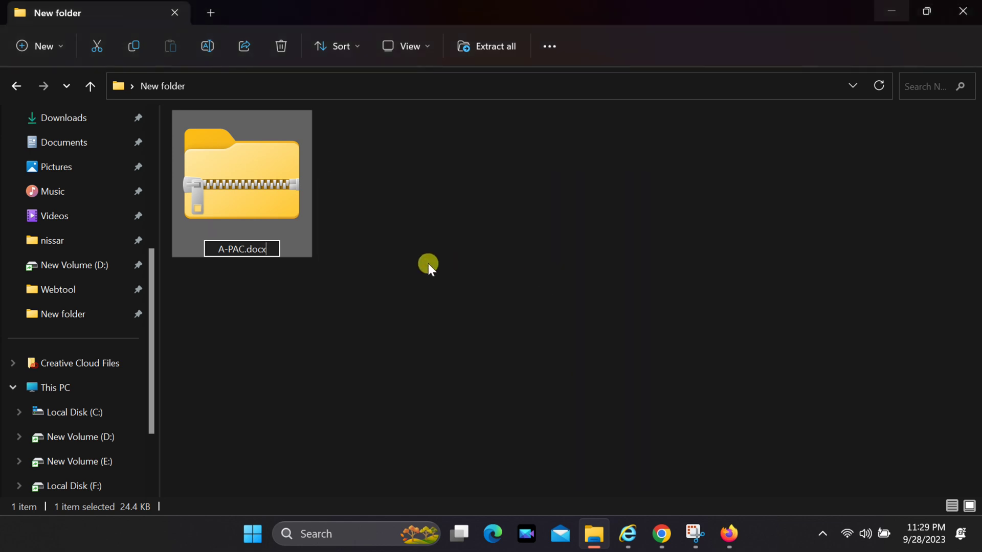
pyautogui.click(305, 276)
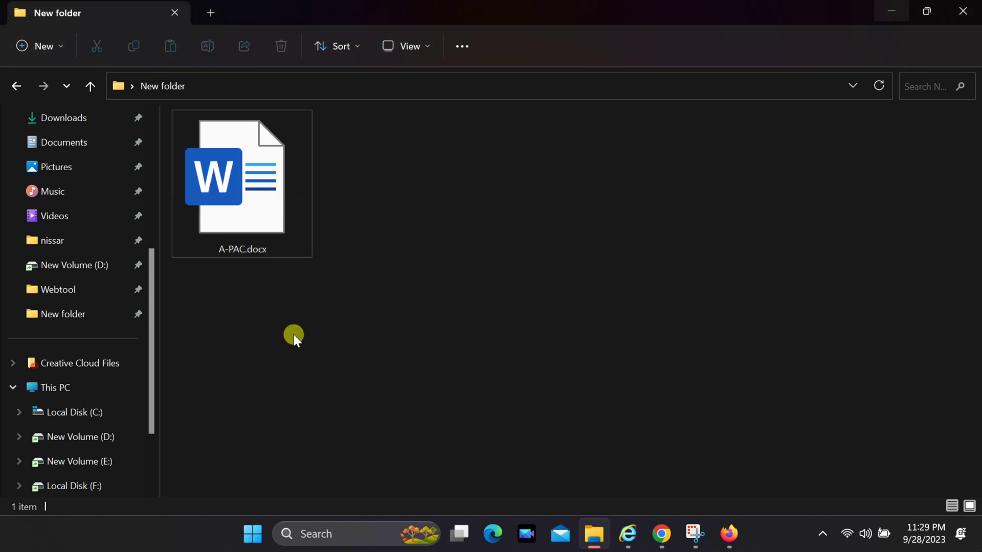
# Open A-PAC.docx in Word and test editing by entering random characters such as "cbbvcbvvvbvbvv" after "Hi everyone,"
pyautogui.doubleClick(231, 200)
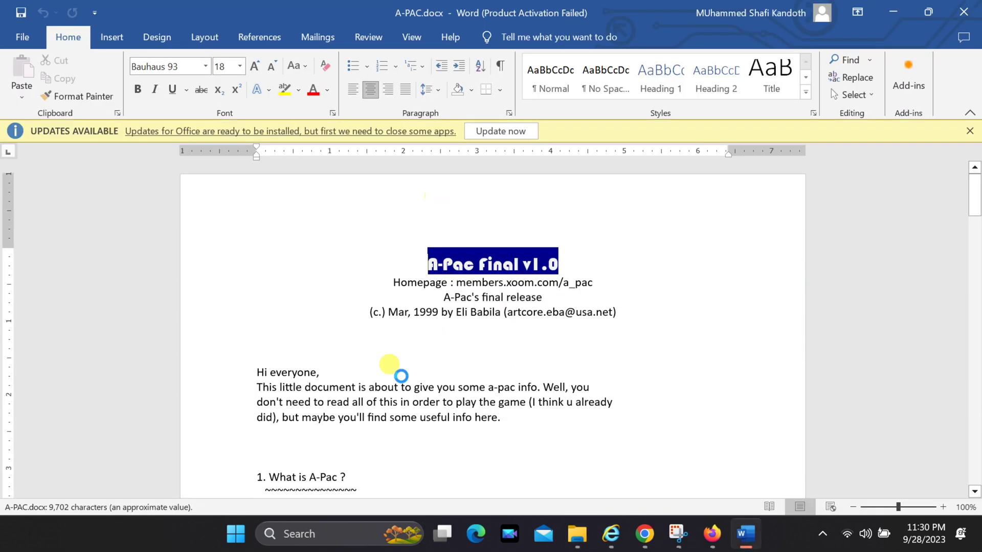
pyautogui.click(316, 370)
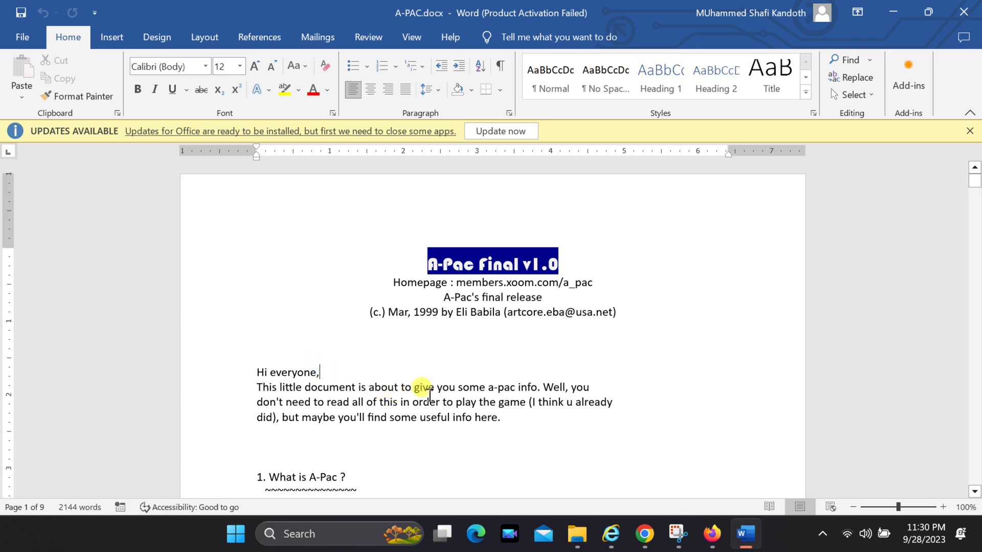
pyautogui.write('cxcxcxzczx')
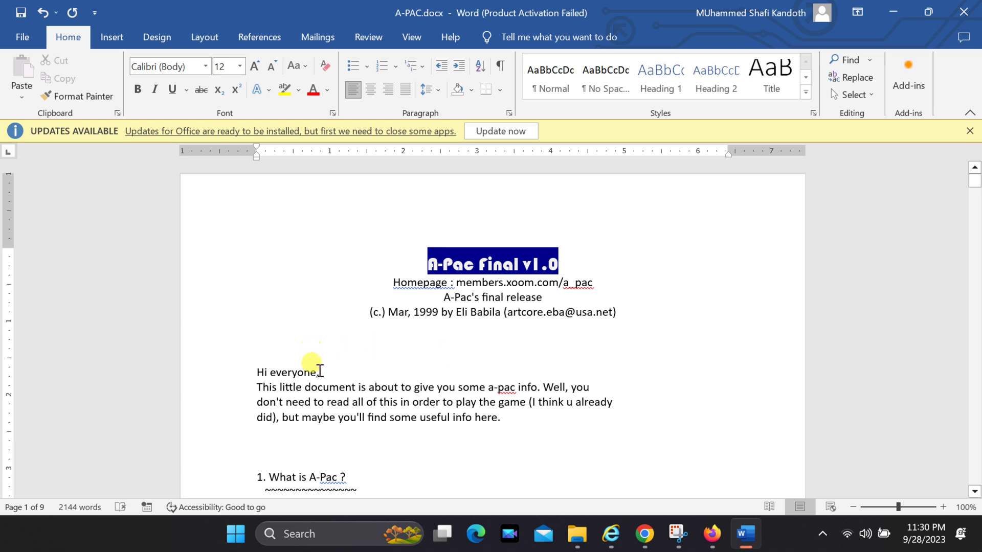
pyautogui.write('cbbvcbvvvbvbvv')
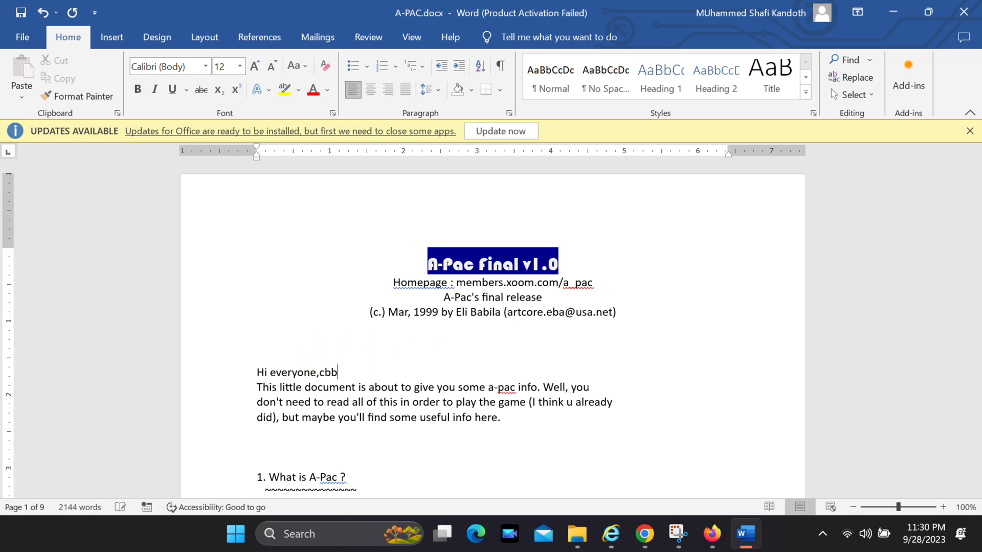